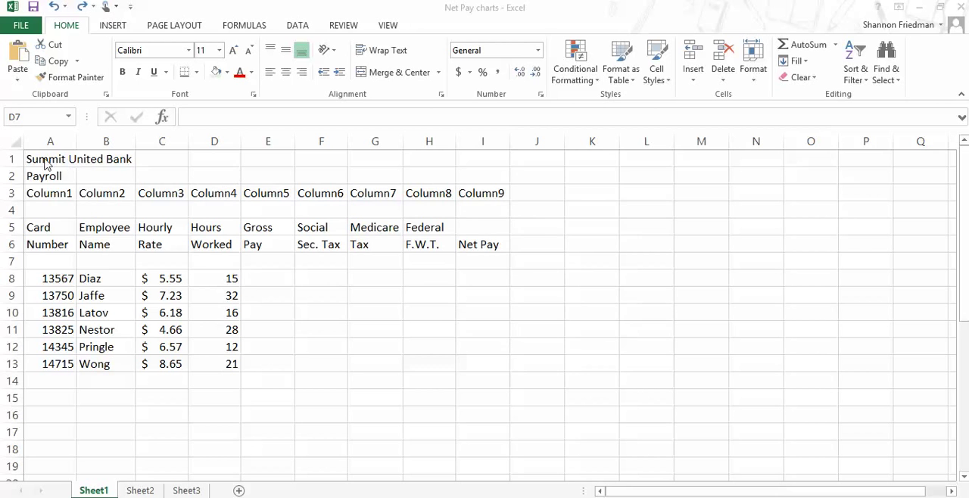
# Step: Examine the payroll sheet's layout by selecting columns A to G and rows 1, 2 and 6 in turn
pyautogui.click(40, 142)
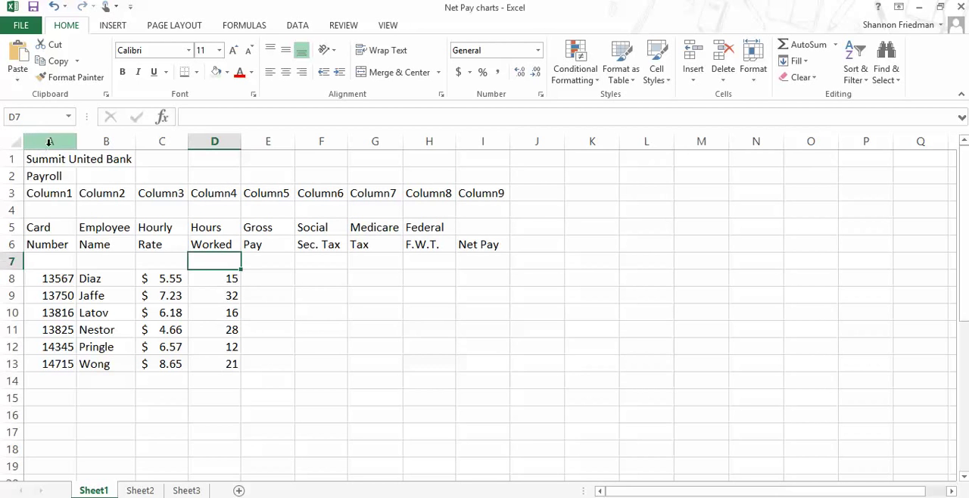
pyautogui.click(99, 142)
pyautogui.click(152, 143)
pyautogui.click(215, 142)
pyautogui.click(268, 142)
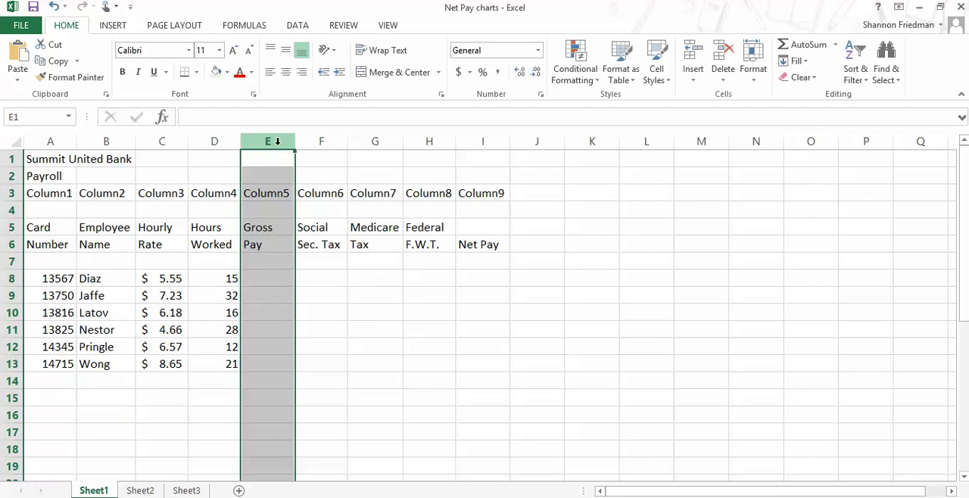
pyautogui.click(321, 141)
pyautogui.click(375, 142)
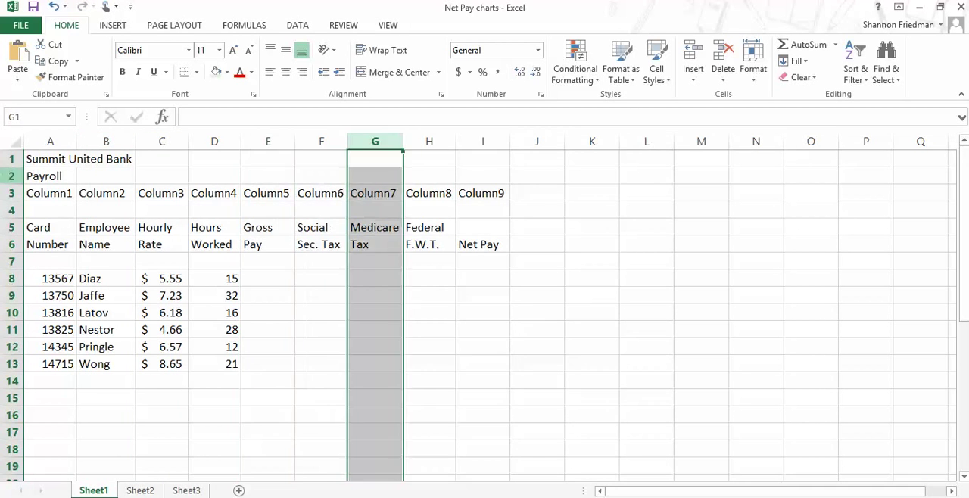
pyautogui.click(12, 159)
pyautogui.click(12, 176)
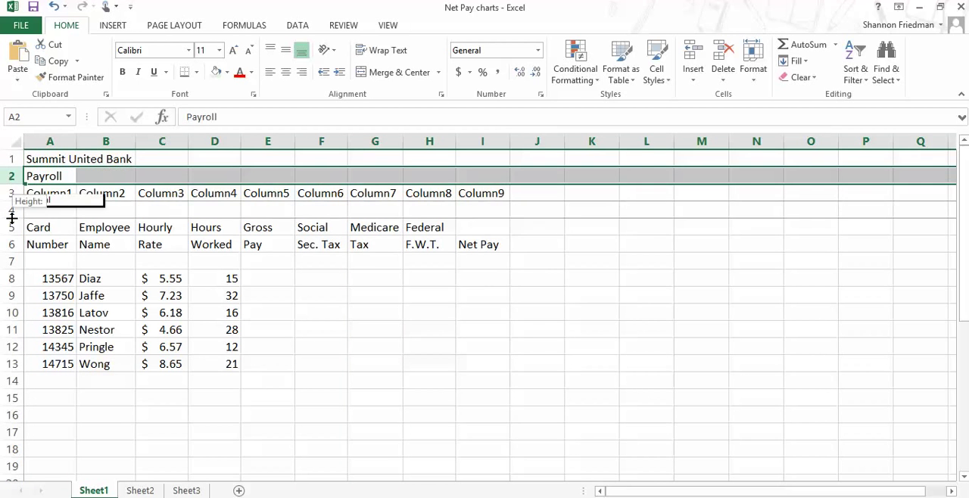
pyautogui.click(10, 244)
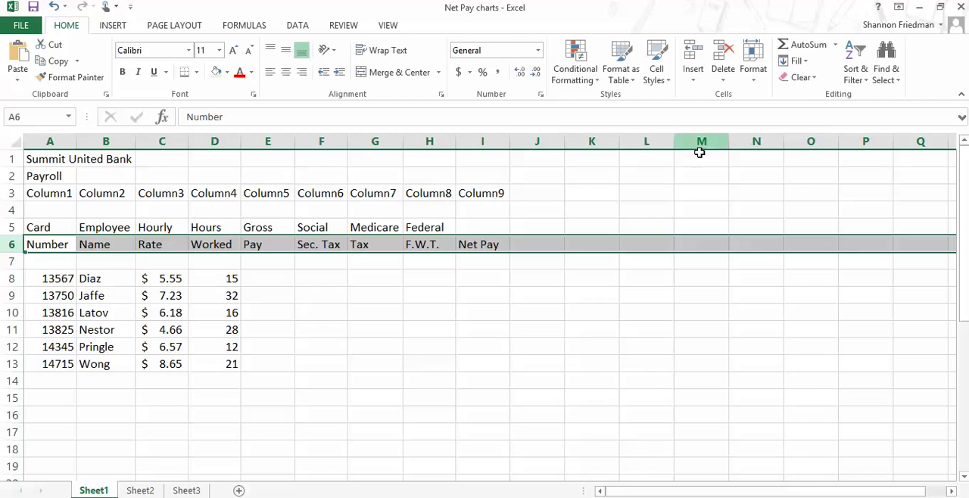
# Step: Merge and center the Summit United Bank title across A1:I1 and the Payroll subtitle across A2:I2
pyautogui.click(41, 158)
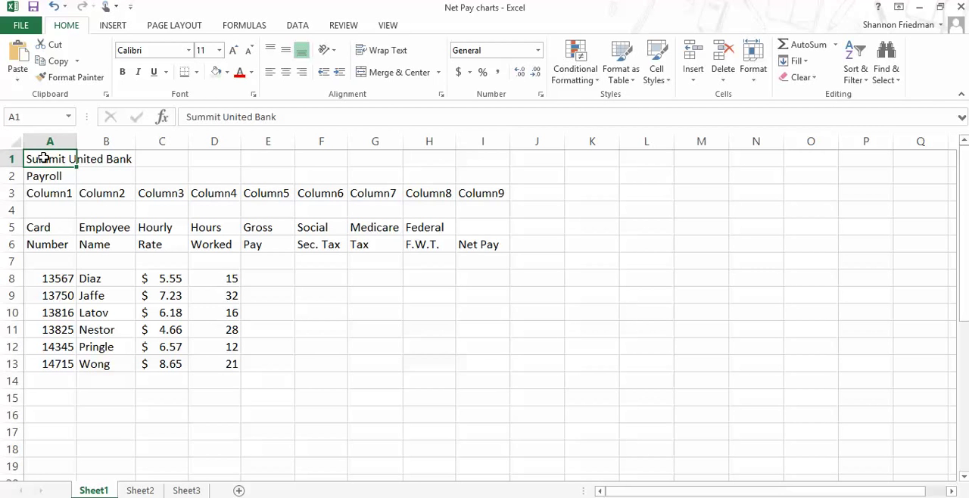
pyautogui.moveTo(46, 159); pyautogui.dragTo(485, 163)
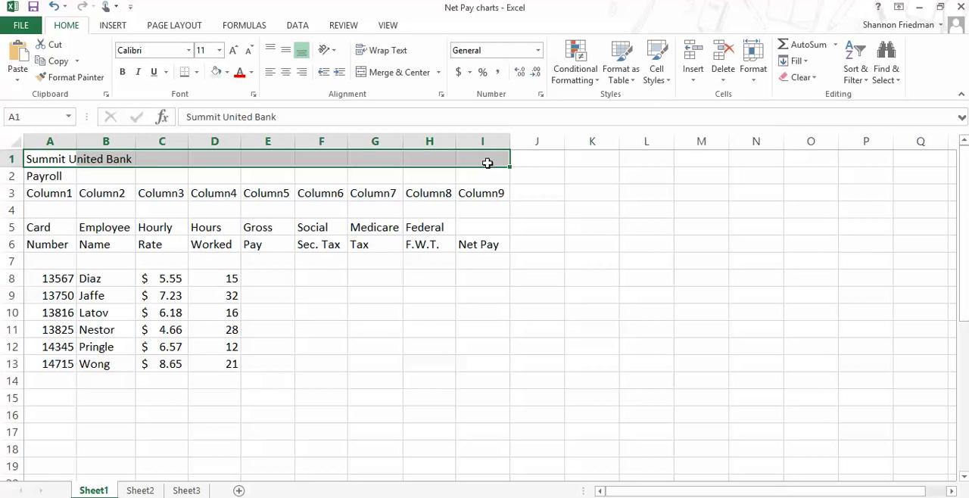
pyautogui.click(391, 75)
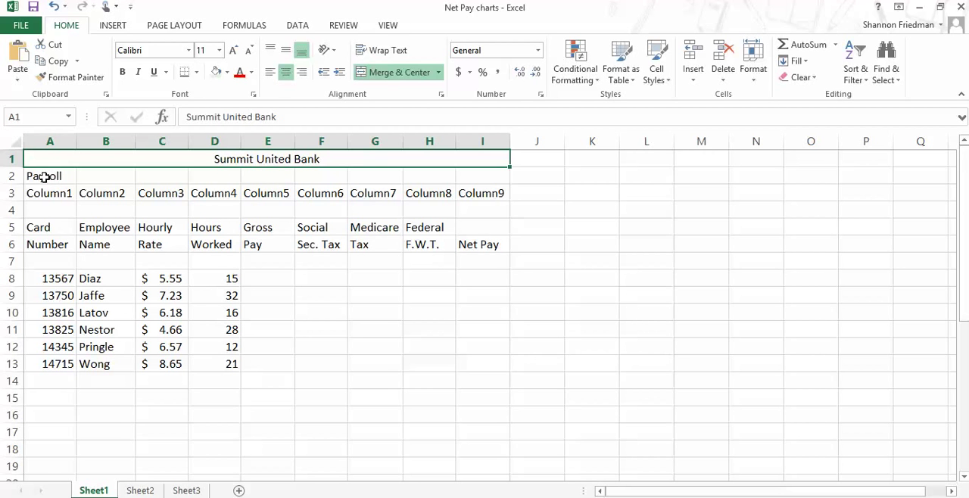
pyautogui.click(45, 178)
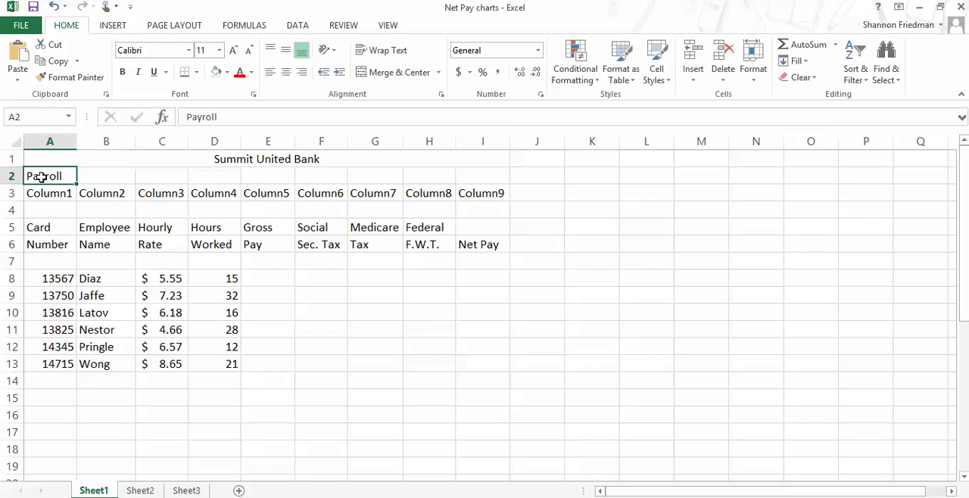
pyautogui.moveTo(42, 177); pyautogui.dragTo(502, 185)
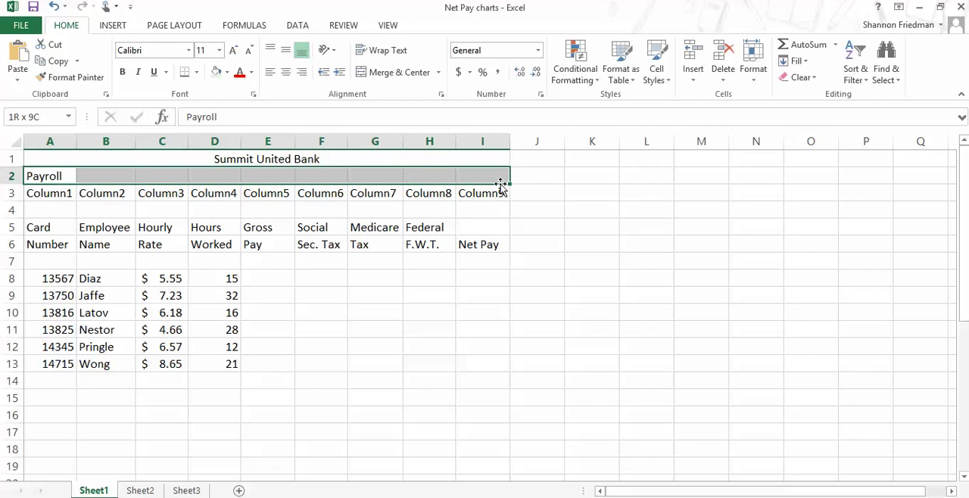
pyautogui.click(409, 72)
pyautogui.click(207, 312)
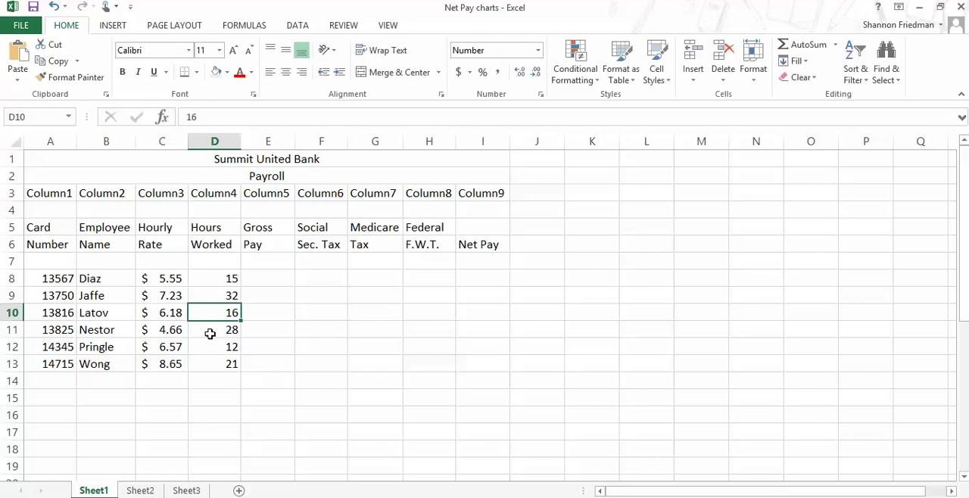
# Step: Make the Summit United Bank title in row 1 bold and set its font size to 16
pyautogui.click(261, 160)
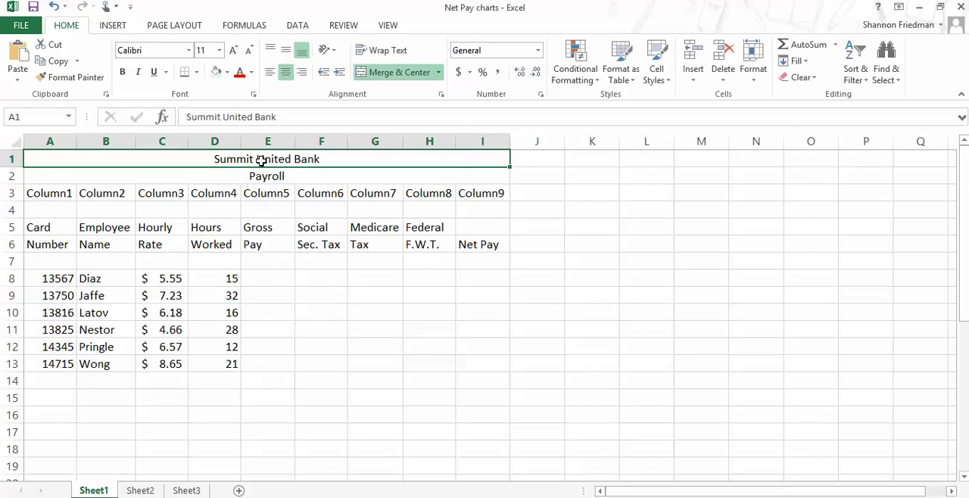
pyautogui.click(122, 72)
pyautogui.click(219, 50)
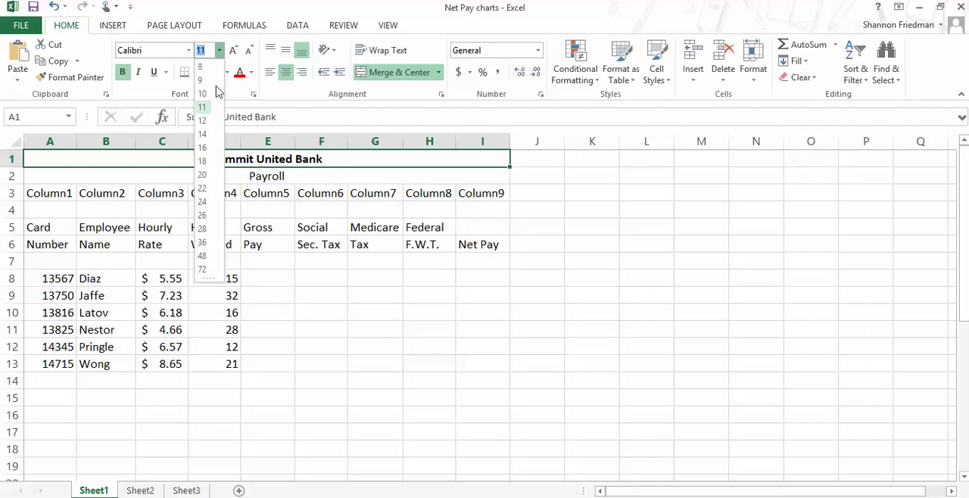
pyautogui.click(204, 150)
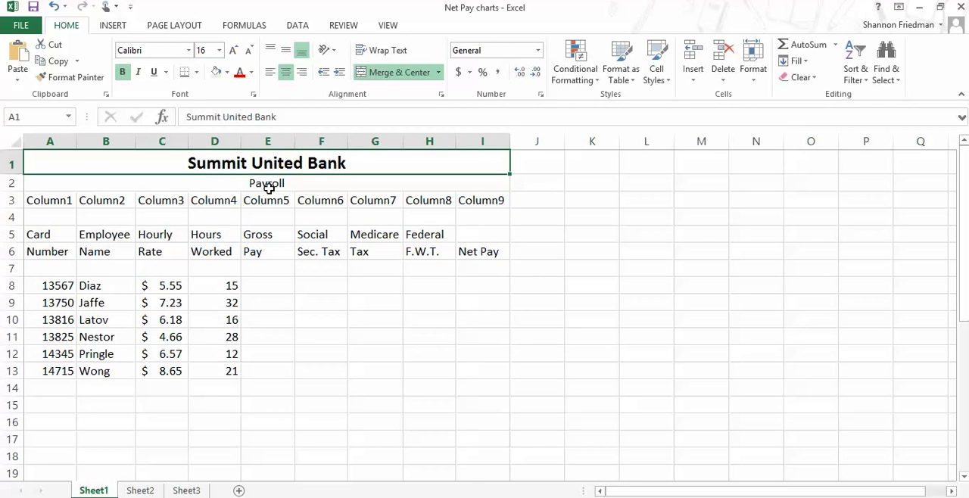
# Step: Make the Payroll subtitle in row 2 bold and set its font size to 14
pyautogui.click(269, 188)
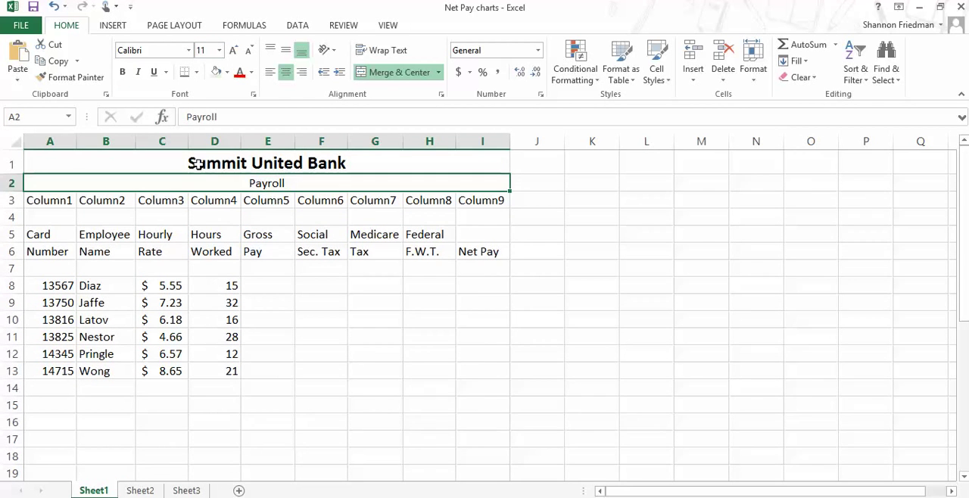
pyautogui.click(121, 73)
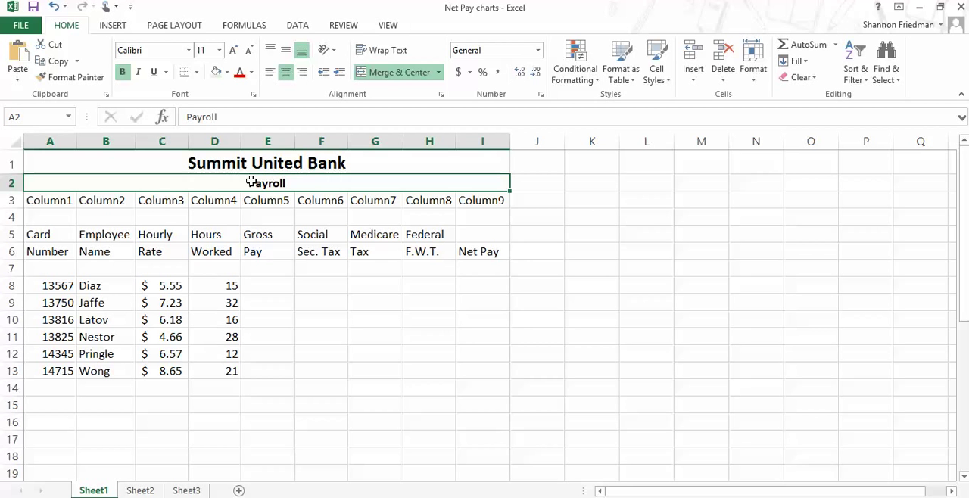
pyautogui.click(218, 50)
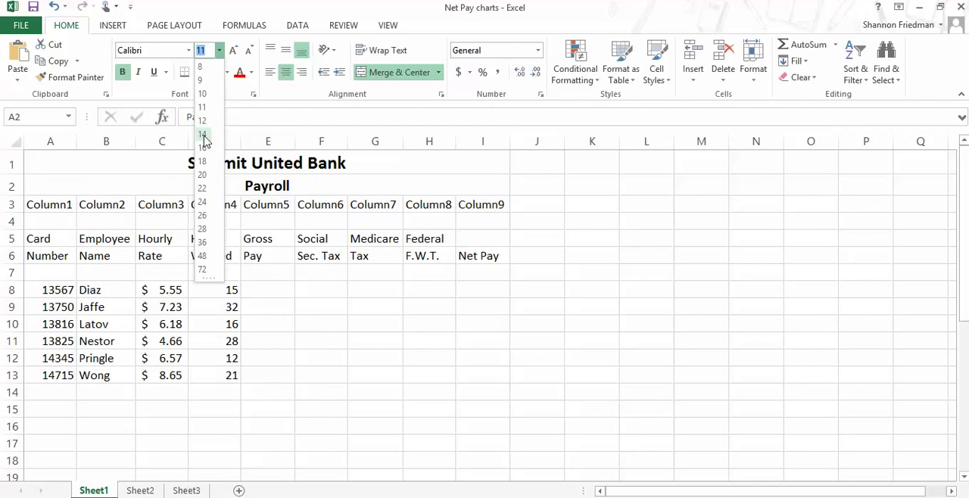
pyautogui.click(203, 135)
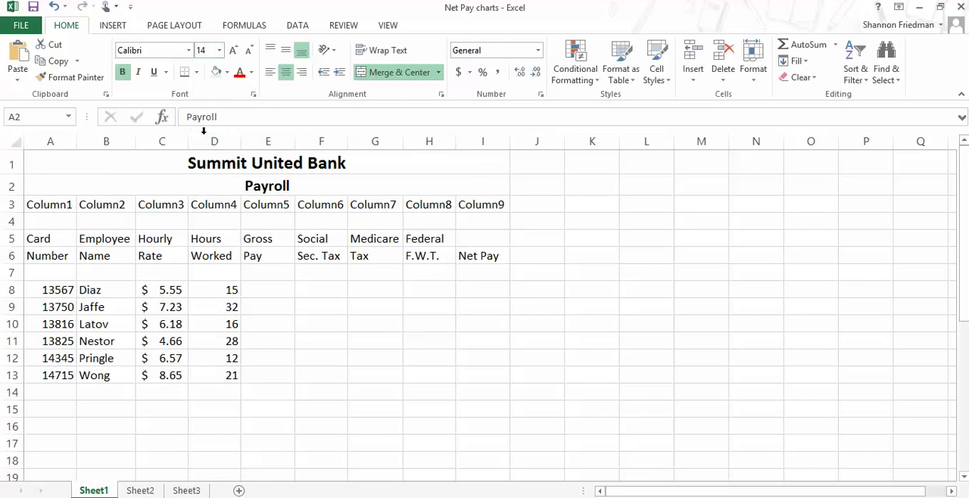
pyautogui.click(263, 272)
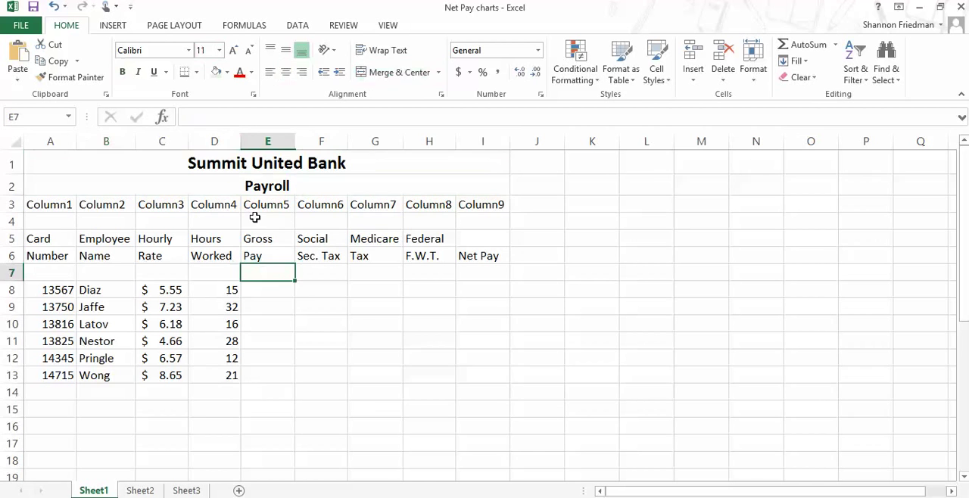
# Step: Fill the Summit United Bank title cell with light olive green and the Payroll subtitle cell with the next paler shade
pyautogui.click(227, 165)
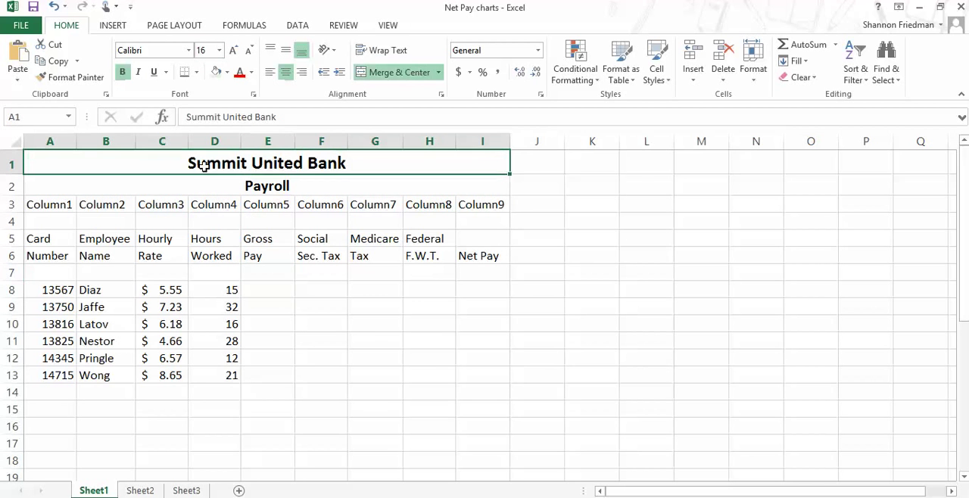
pyautogui.click(228, 75)
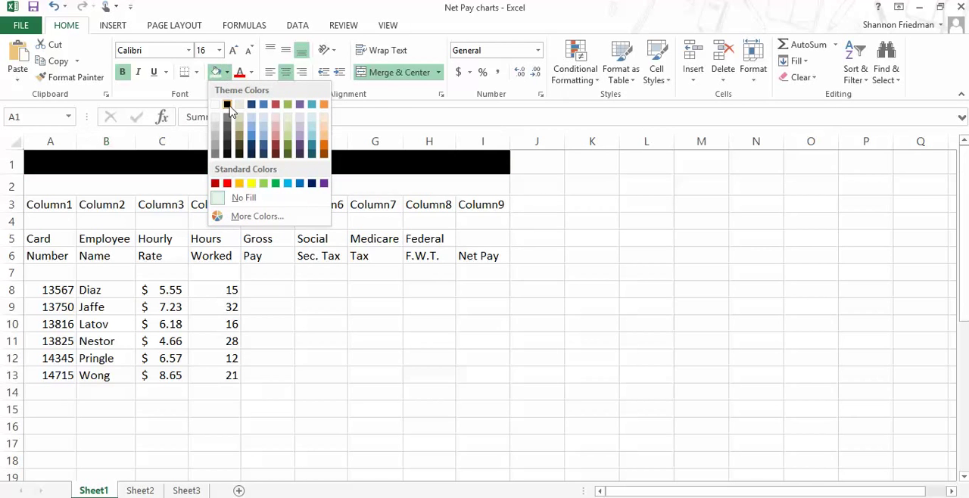
pyautogui.click(289, 129)
pyautogui.click(271, 186)
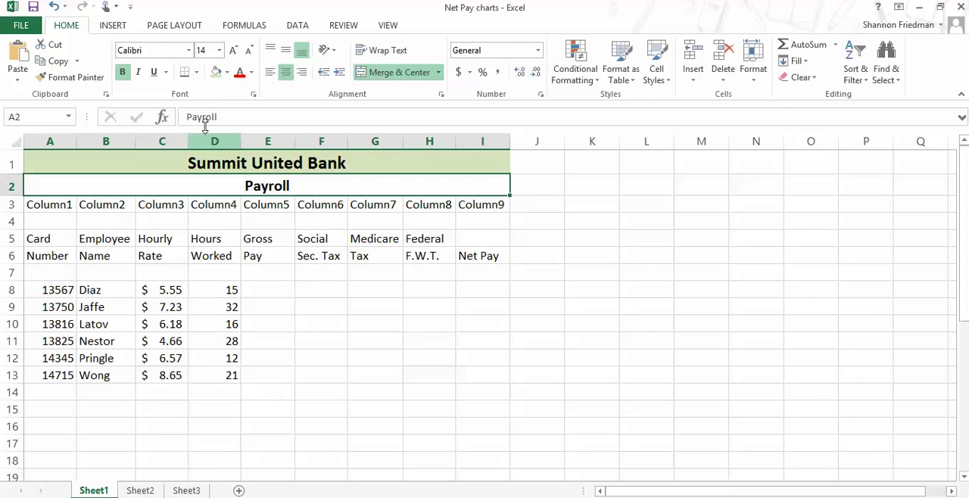
pyautogui.click(227, 74)
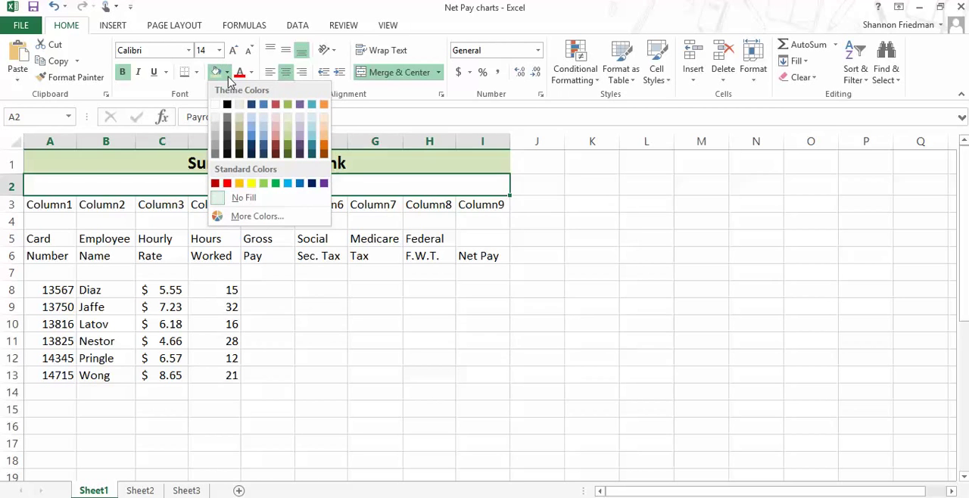
pyautogui.click(288, 121)
pyautogui.click(193, 243)
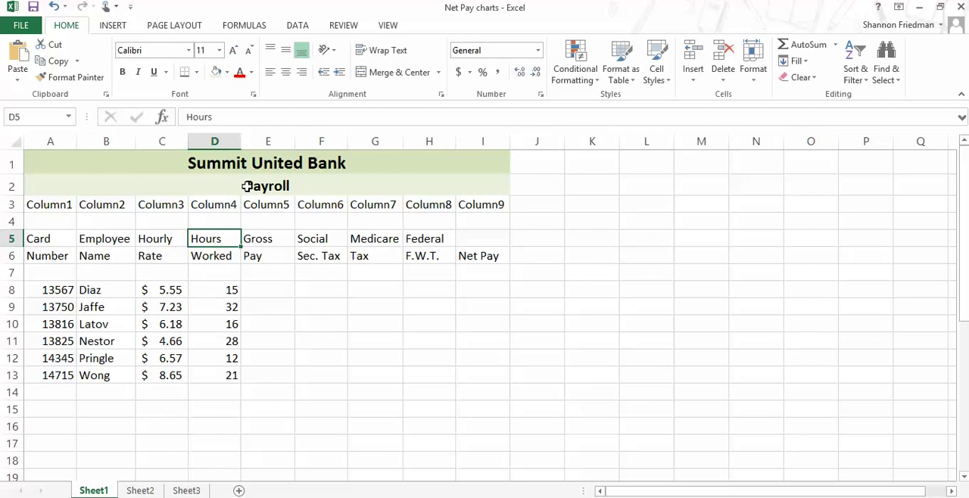
# Step: Add a Thick Bottom Border to the merged Payroll subtitle cell in row 2
pyautogui.click(291, 187)
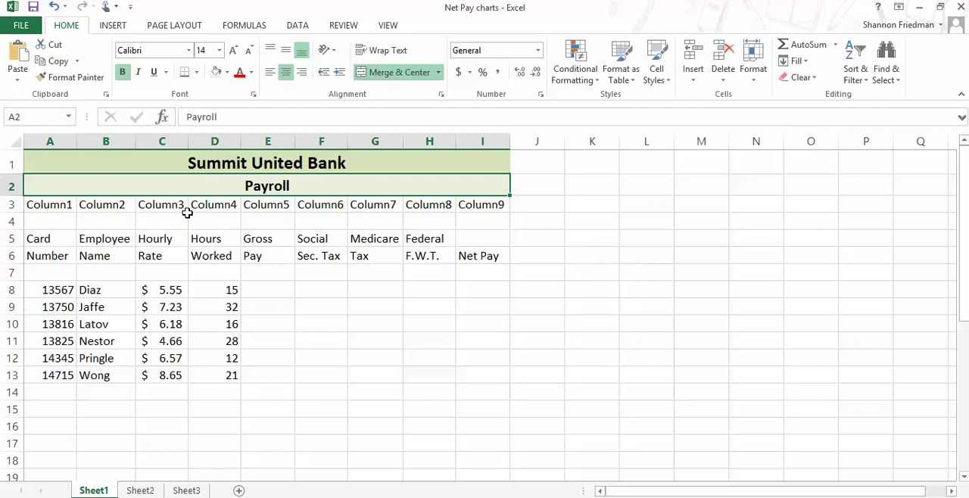
pyautogui.click(198, 73)
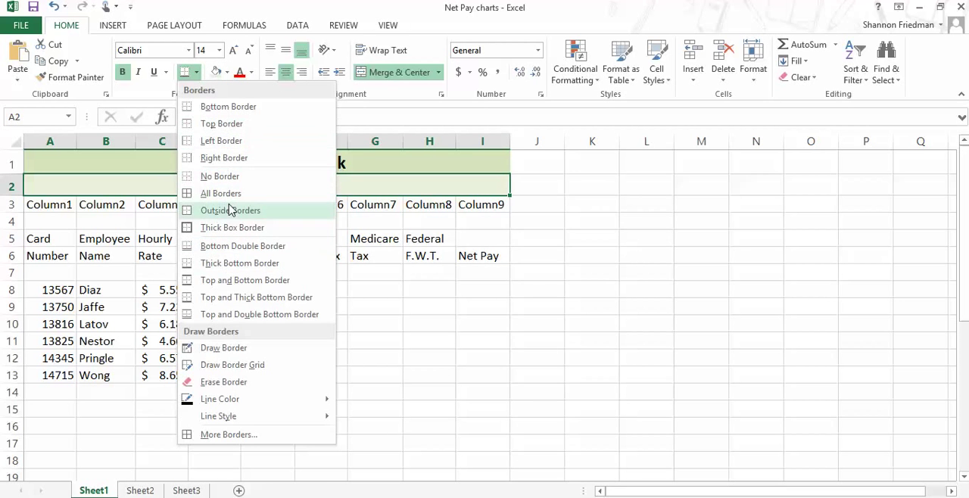
pyautogui.click(246, 267)
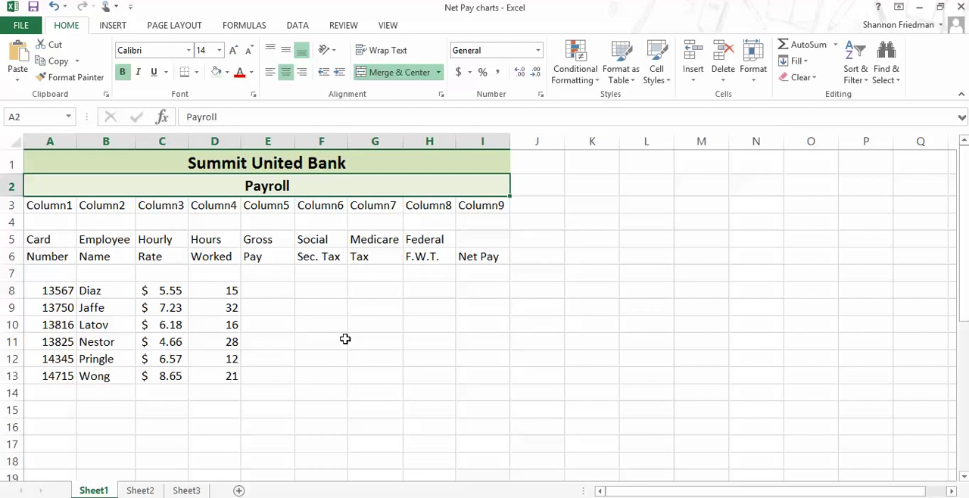
pyautogui.click(291, 346)
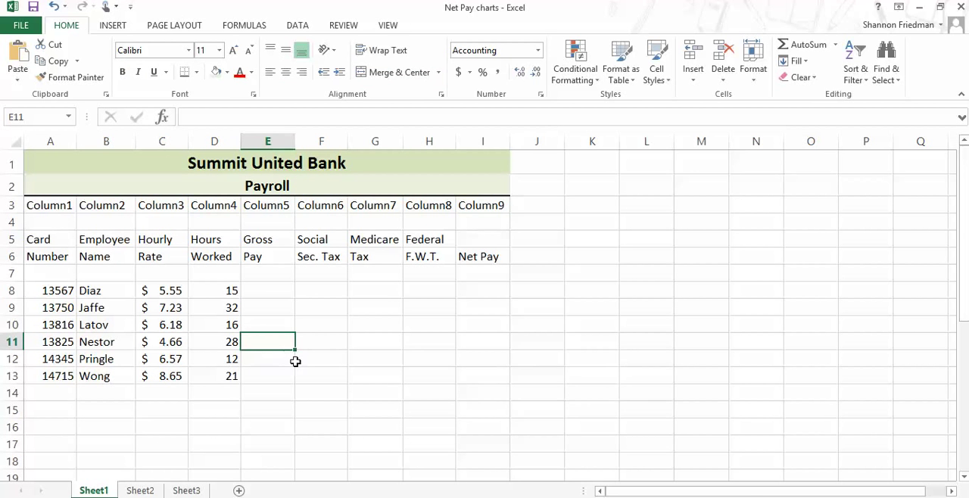
# Step: Calculate the first employee's gross pay in E8 with the formula =C8*D8
pyautogui.click(264, 291)
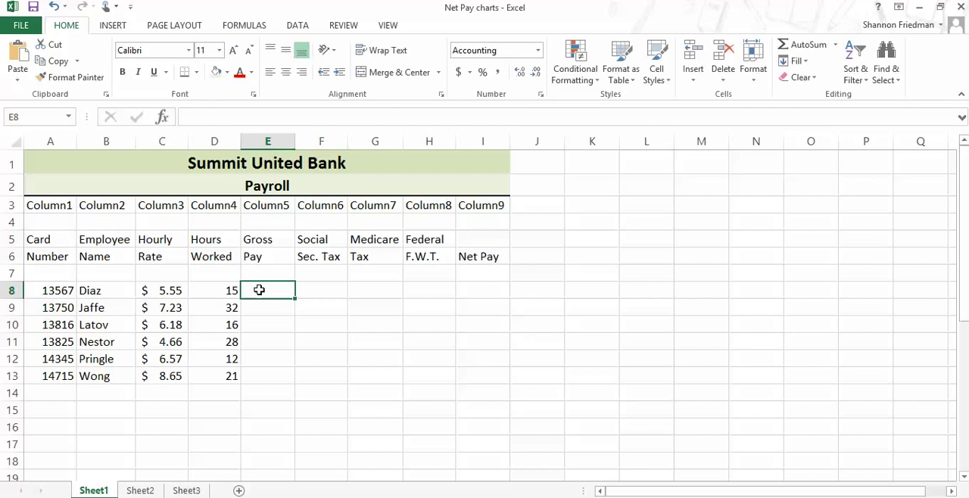
pyautogui.write('=')
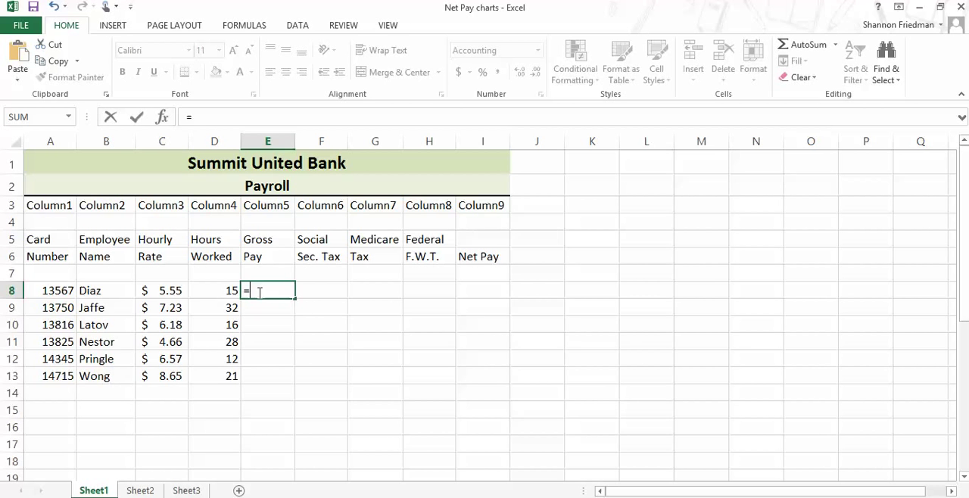
pyautogui.write('c8*')
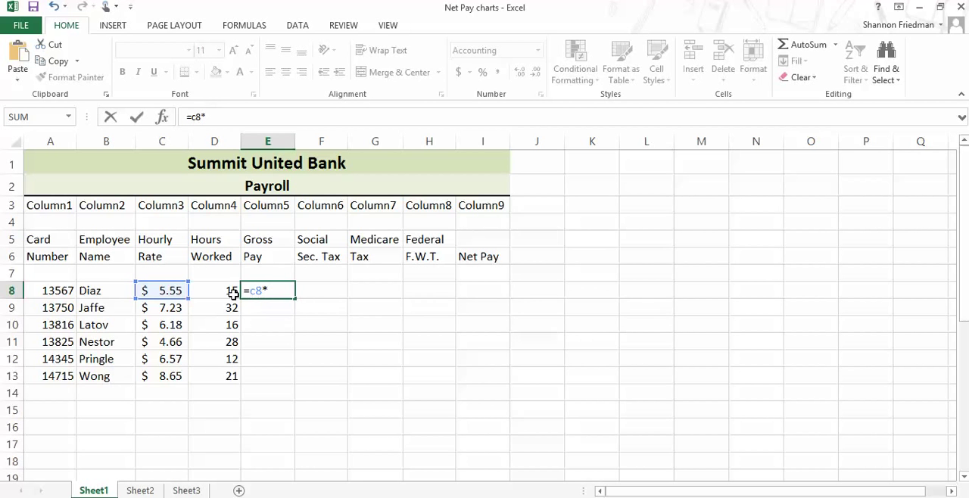
pyautogui.write('d8')
pyautogui.press('Return')
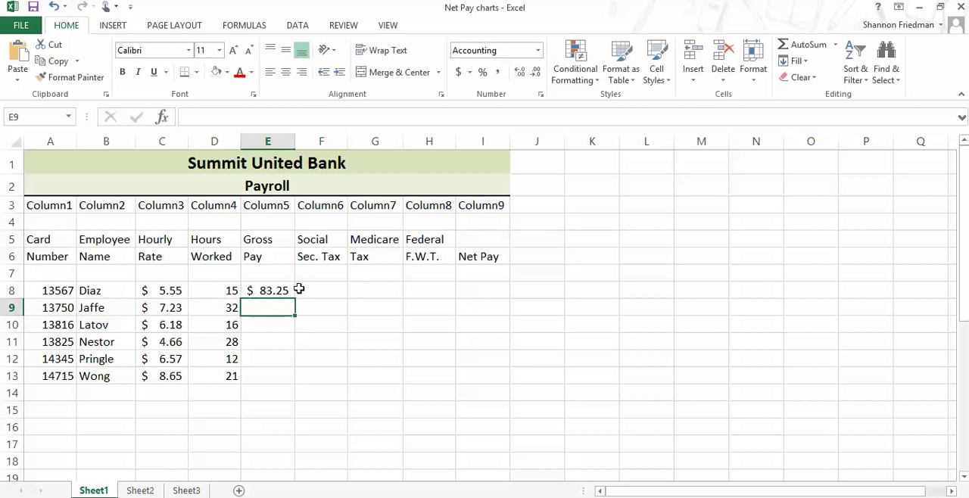
pyautogui.click(279, 292)
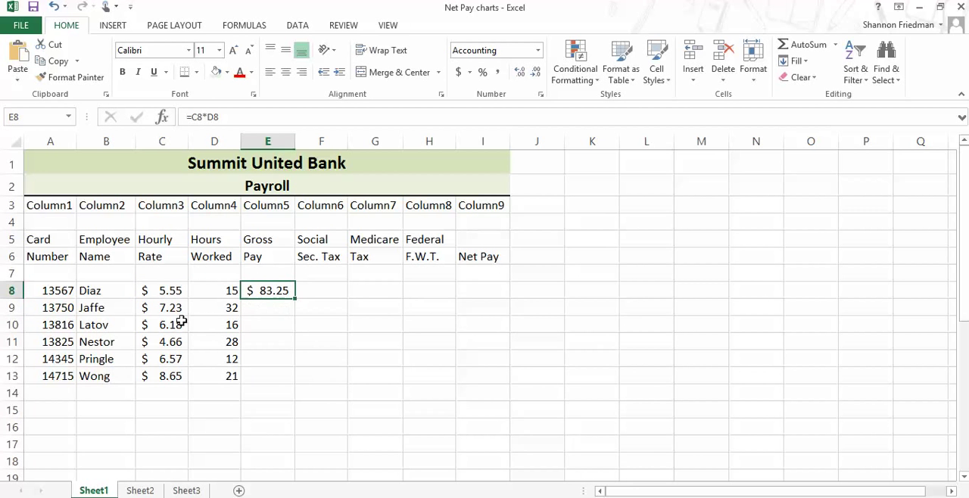
# Step: Calculate the second employee's gross pay in E9 with the formula =C9*D9
pyautogui.click(258, 308)
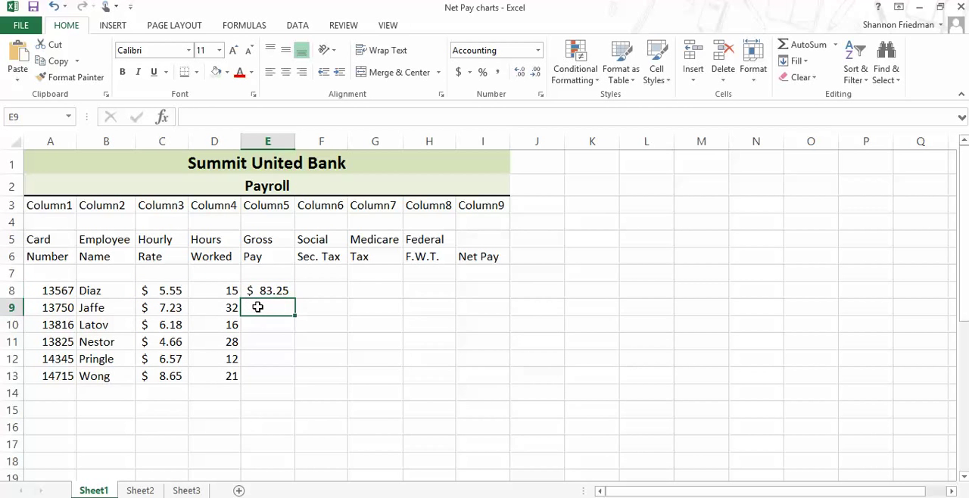
pyautogui.write('=')
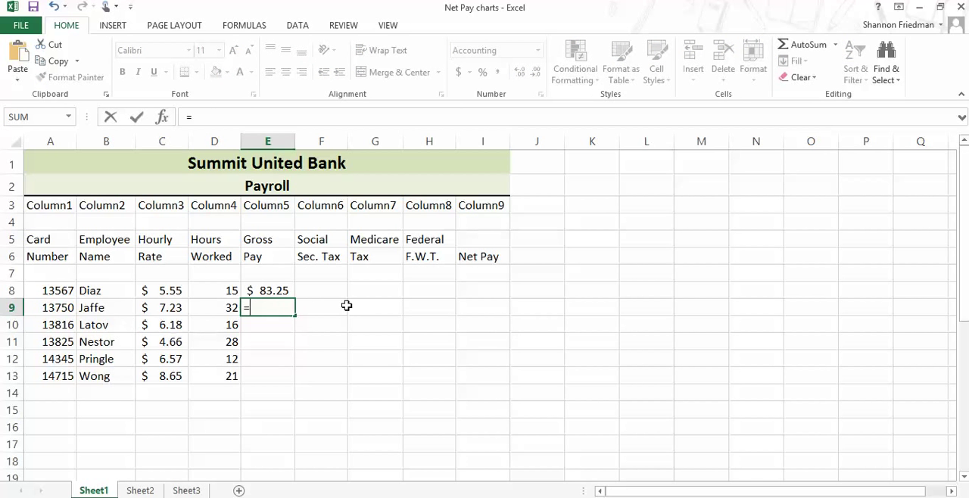
pyautogui.click(168, 308)
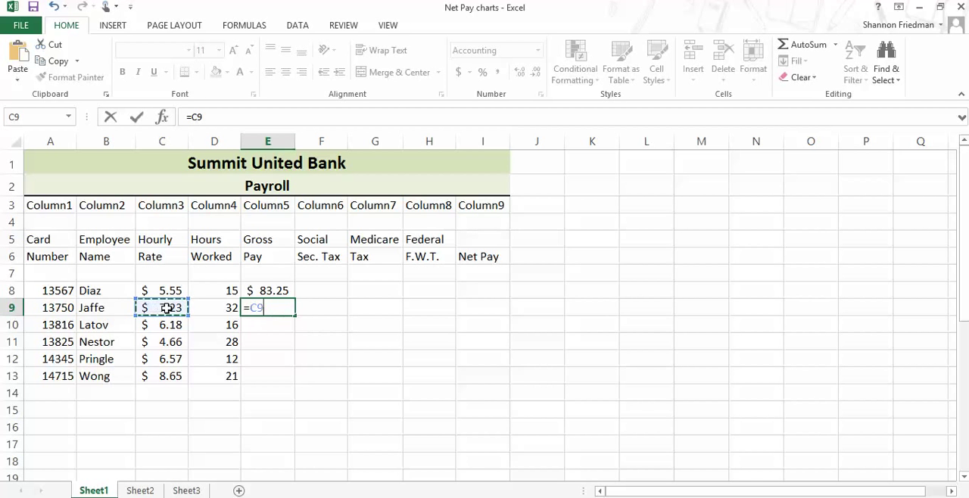
pyautogui.write('*')
pyautogui.click(214, 308)
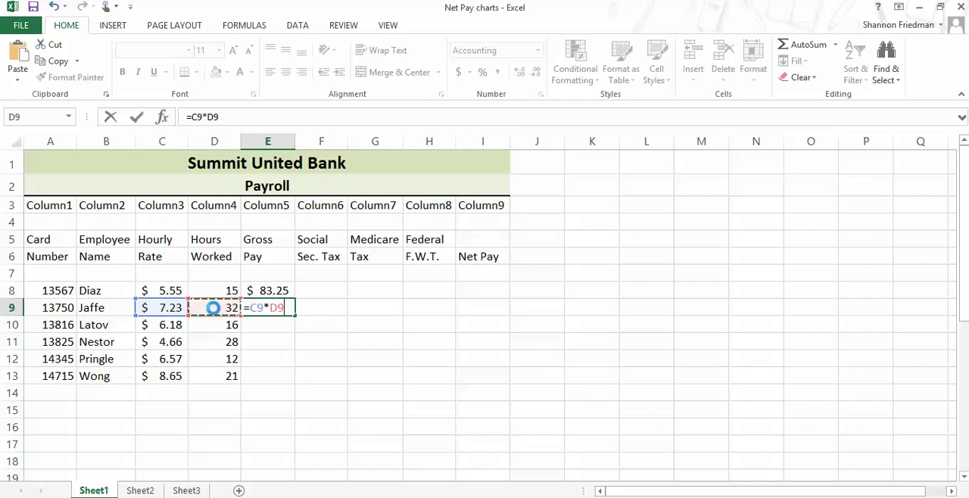
pyautogui.press('Return')
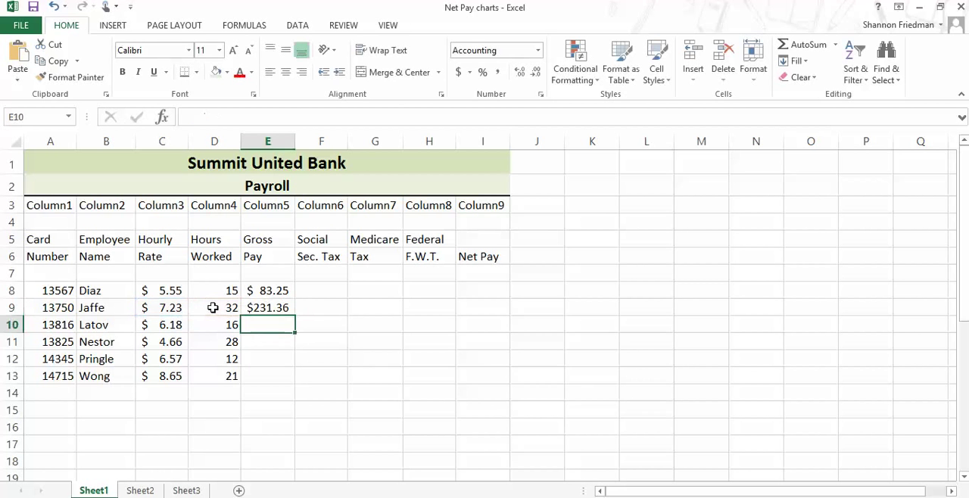
# Step: Fill the gross pay formula from E9 down through E13 and check the copied formula in E13
pyautogui.click(264, 311)
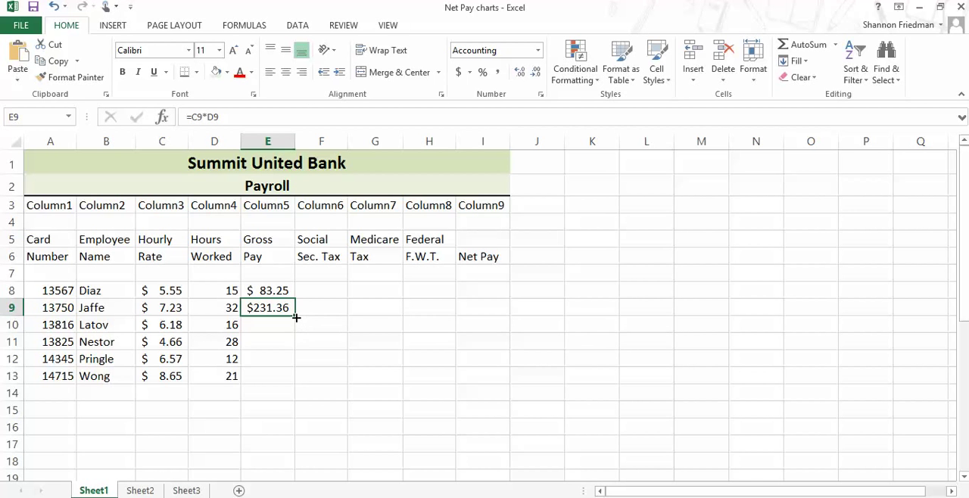
pyautogui.moveTo(296, 318); pyautogui.dragTo(295, 382)
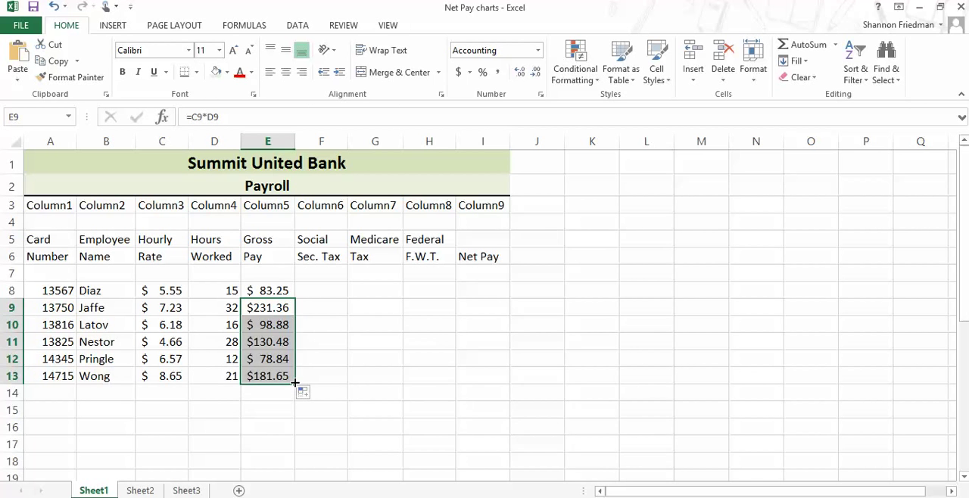
pyautogui.click(258, 375)
pyautogui.click(162, 375)
pyautogui.click(255, 374)
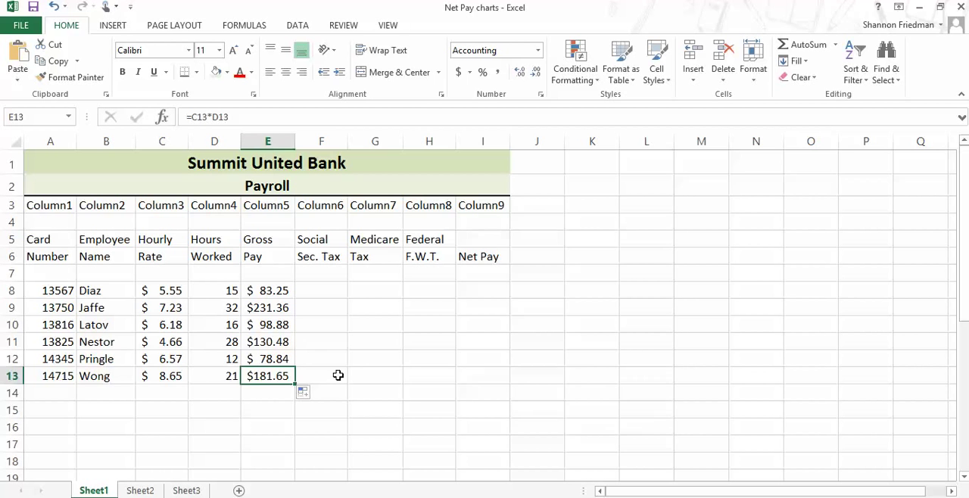
pyautogui.click(331, 364)
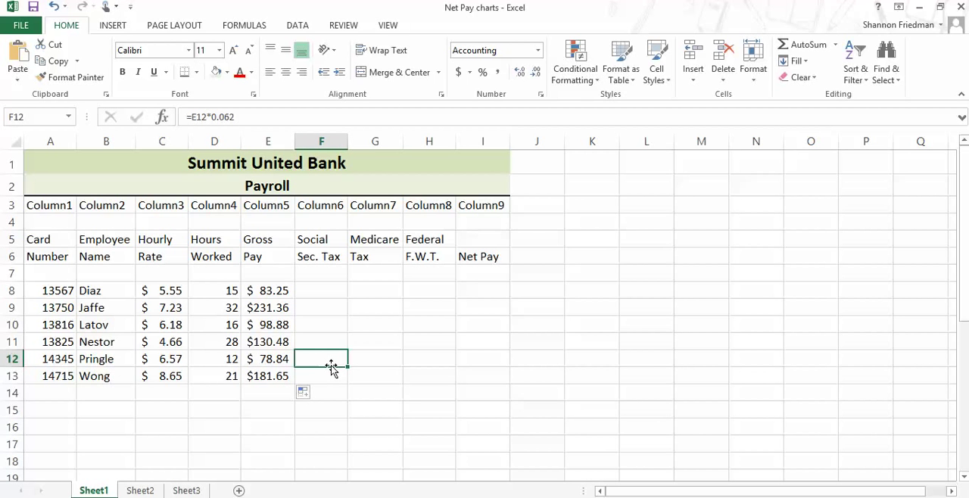